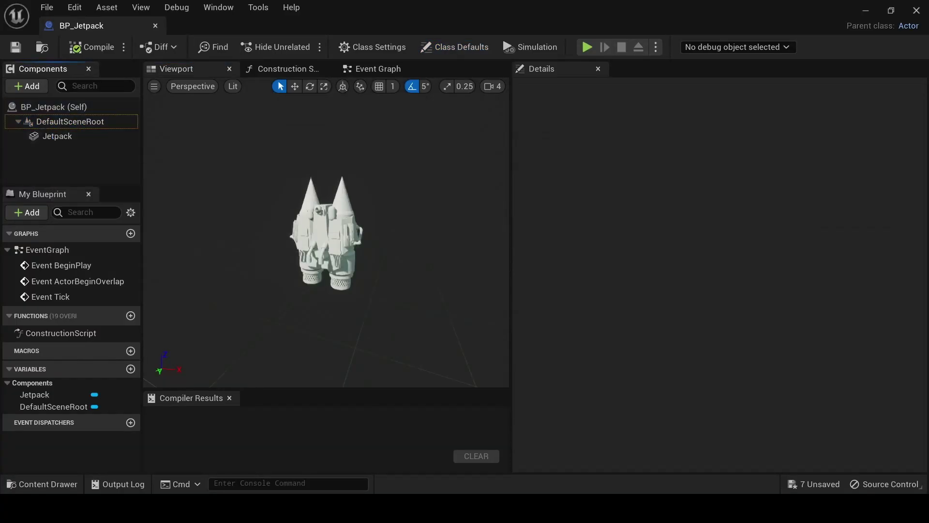
- Add a Box Collision component to BP_Jetpack and compile
{"action": "left_click", "coordinate": [26, 86]}
{"action": "type", "text": "box"}
{"action": "left_click", "coordinate": [49, 141]}
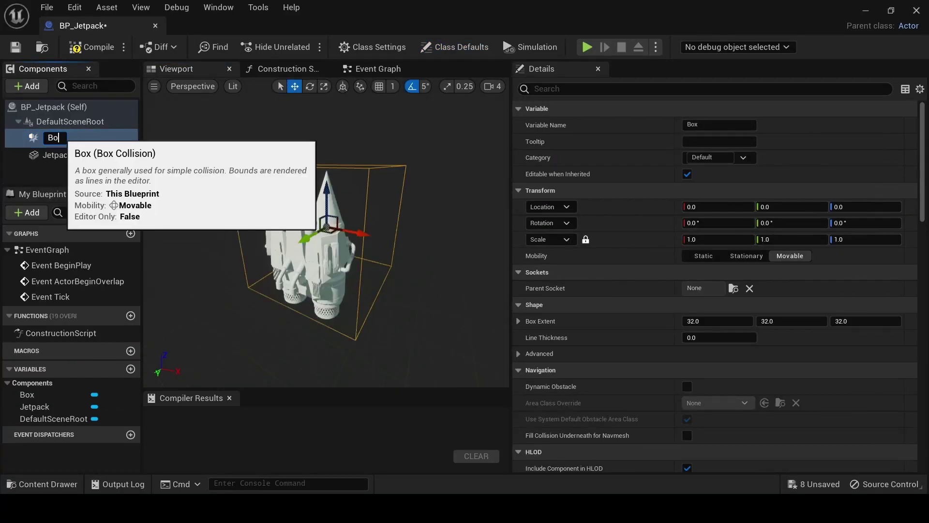
{"action": "scroll", "coordinate": [716, 290], "scroll_direction": "down", "scroll_amount": 10}
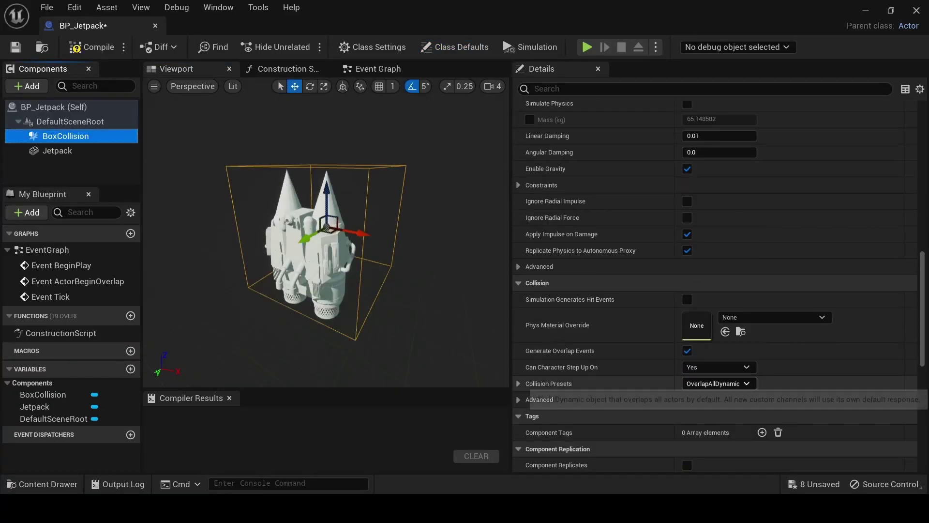
{"action": "key", "text": "F7"}
- Wire the box's On Component Begin Overlap through Cast To Character into Attach Actor To Actor
{"action": "right_click", "coordinate": [67, 139]}
{"action": "mouse_move", "coordinate": [145, 166]}
{"action": "left_click", "coordinate": [290, 198]}
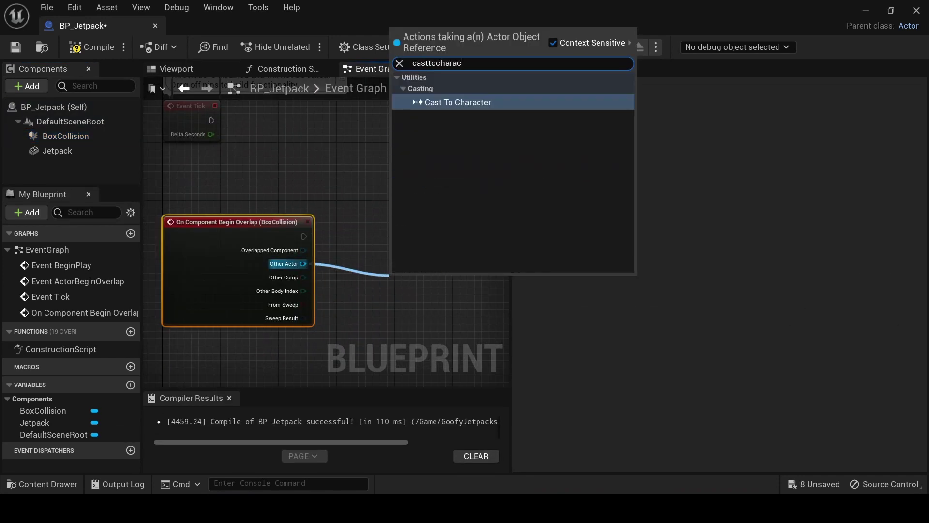
{"action": "key", "text": "Return"}
{"action": "left_click_drag", "start_coordinate": [407, 227], "coordinate": [387, 237]}
{"action": "type", "text": "attach actor to"}
{"action": "key", "text": "Return"}
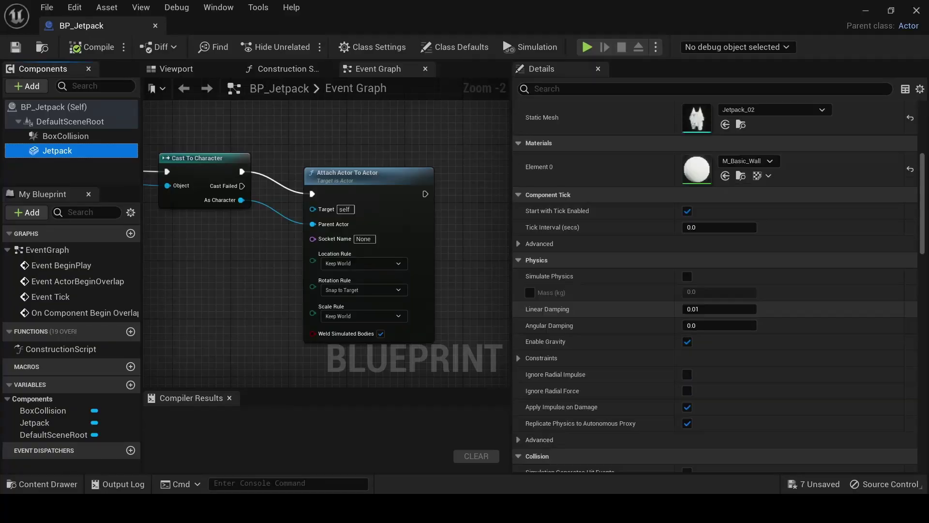
- Set the jetpack mesh's collision preset to NoCollision, compile and close BP_Jetpack
{"action": "scroll", "coordinate": [716, 280], "scroll_direction": "down", "scroll_amount": 4}
{"action": "left_click", "coordinate": [718, 363]}
{"action": "left_click", "coordinate": [716, 246]}
{"action": "left_click", "coordinate": [92, 47]}
{"action": "left_click", "coordinate": [154, 25]}
- Recompile and play the level to test the jetpack pickup
{"action": "left_click", "coordinate": [271, 47]}
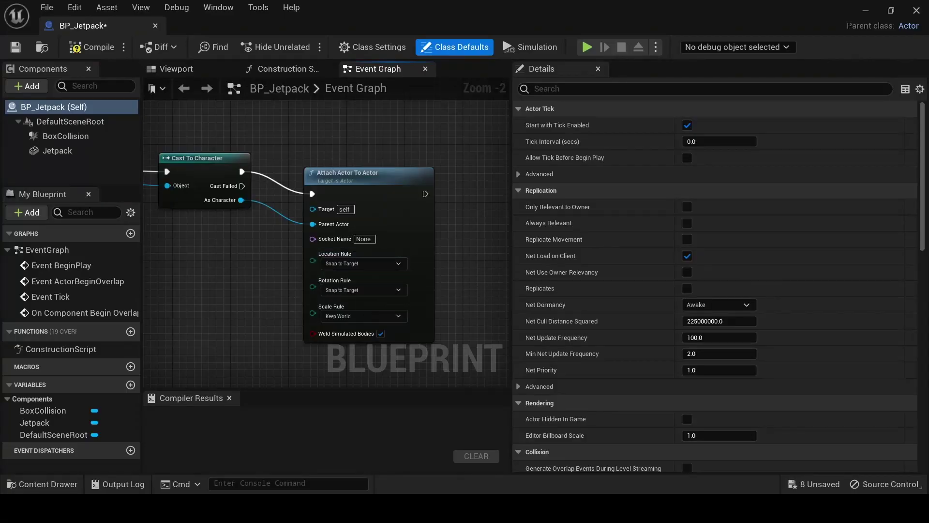
{"action": "key", "text": "F7"}
{"action": "key", "text": "alt+p"}
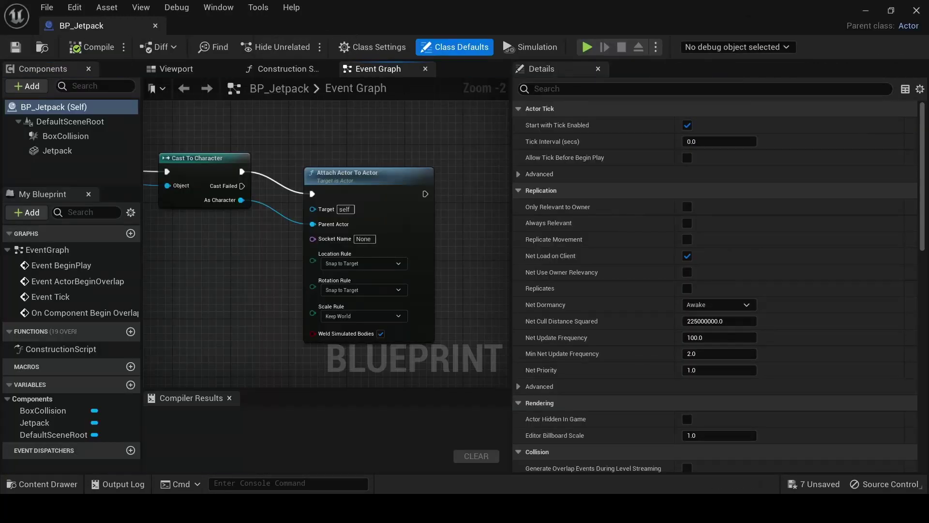
{"action": "key", "text": "ctrl+p"}
- Open BP_ThirdPersonCharacter's skeleton and add a JetpackSocket on the spine_05 bone
{"action": "type", "text": "third"}
{"action": "key", "text": "Return"}
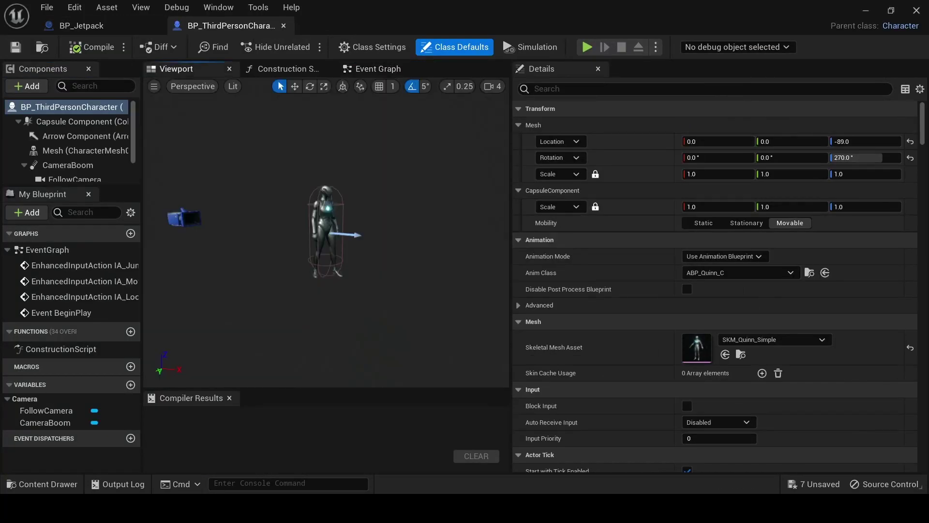
{"action": "double_click", "coordinate": [696, 392]}
{"action": "left_click", "coordinate": [73, 229]}
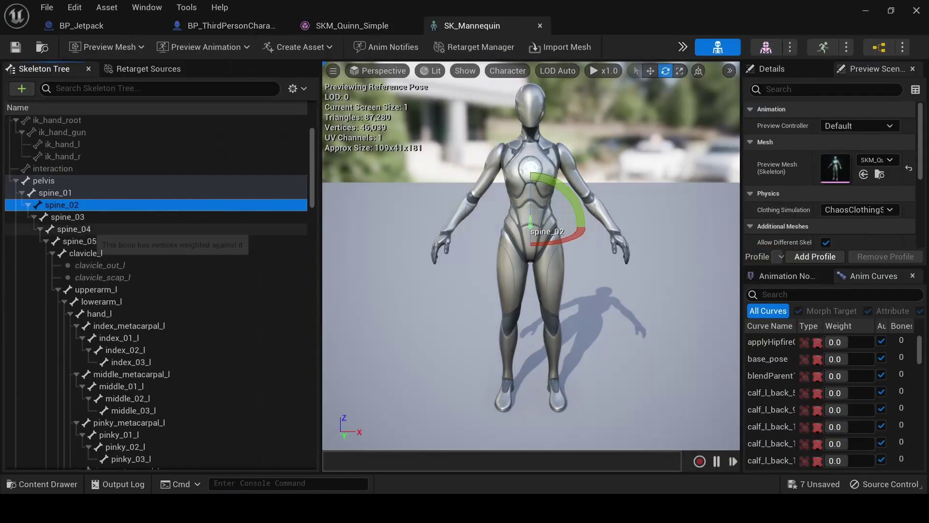
{"action": "right_click", "coordinate": [80, 241]}
{"action": "left_click", "coordinate": [125, 428]}
{"action": "type", "text": "J"}
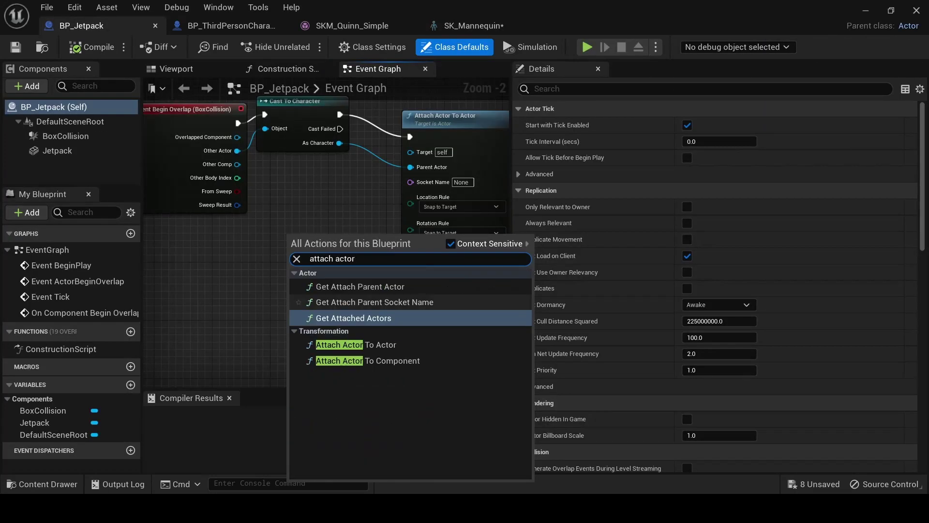
- Add Attach Actor To Component in BP_Jetpack, using Get Mesh from As Character as parent
{"action": "left_click", "coordinate": [367, 360]}
{"action": "scroll", "coordinate": [368, 290], "scroll_direction": "down", "scroll_amount": 2}
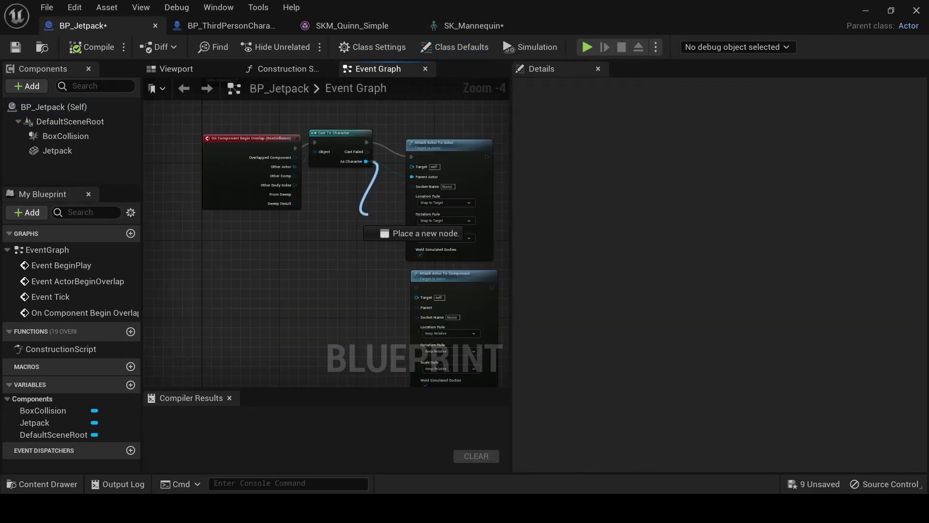
{"action": "left_click_drag", "start_coordinate": [339, 219], "coordinate": [338, 219]}
{"action": "type", "text": "get mesh"}
{"action": "key", "text": "Return"}
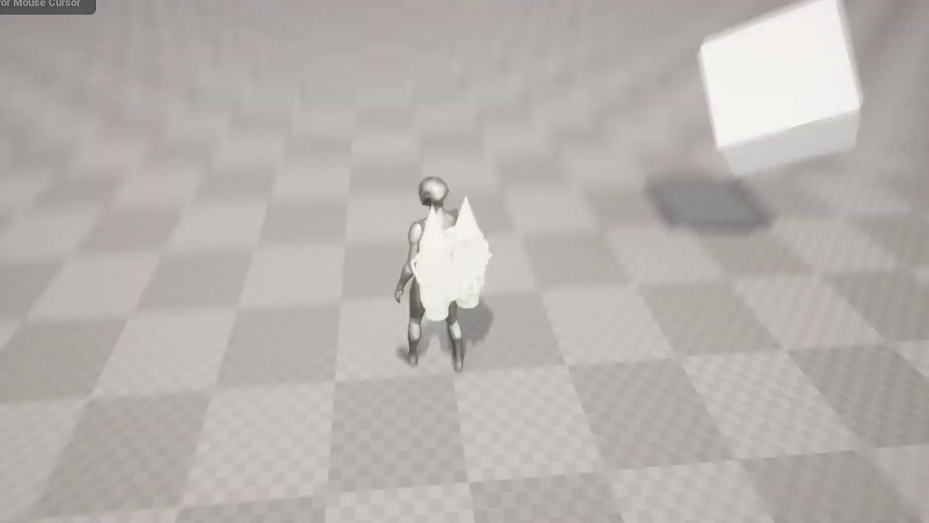
- Run the character forward and jump twice to test the worn jetpack
{"action": "key", "text": "w"}
{"action": "key", "text": "space"}
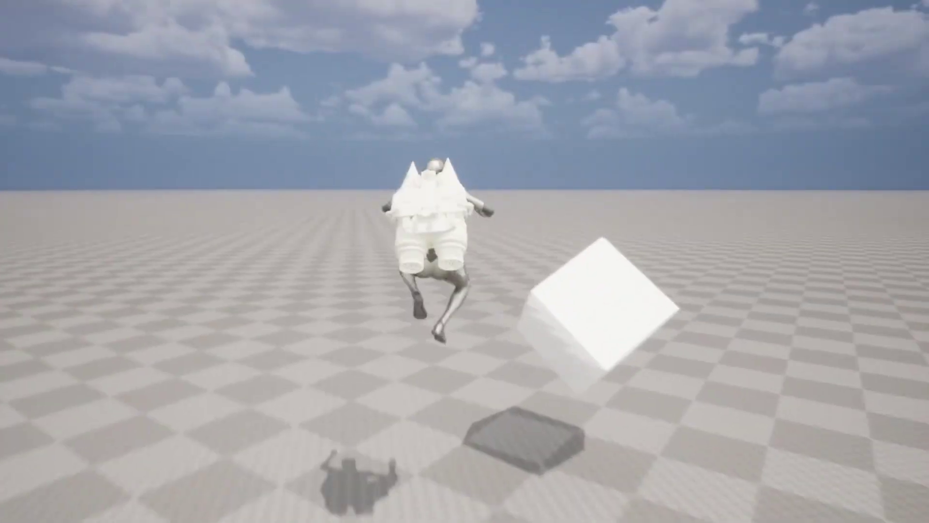
{"action": "key", "text": "space"}
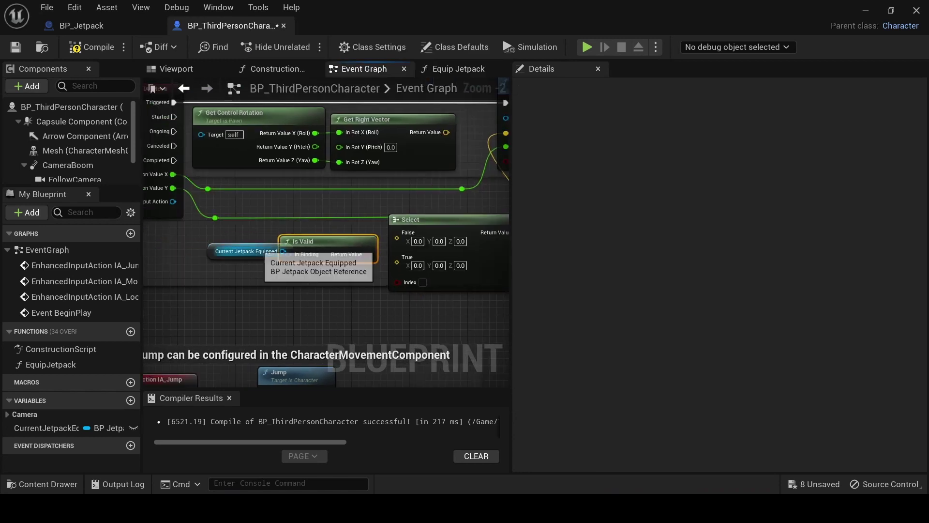
- Add an Is Valid check on Current Jetpack Equipped and wire it into the Select index
{"action": "left_click_drag", "start_coordinate": [204, 249], "coordinate": [256, 238]}
{"action": "type", "text": "is valid"}
{"action": "key", "text": "Return"}
{"action": "right_click_drag", "start_coordinate": [338, 315], "coordinate": [355, 314]}
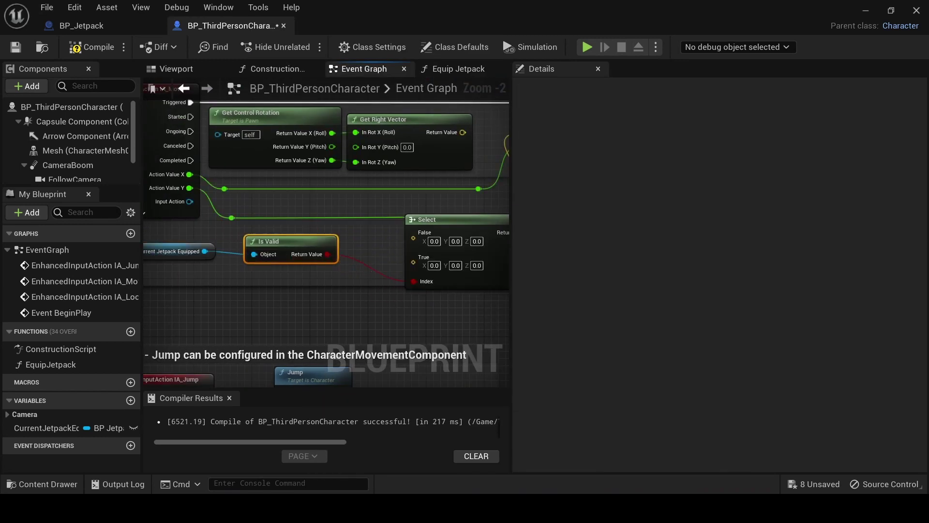
- Duplicate the Get Right Vector node and position the copy
{"action": "key", "text": "ctrl+c"}
{"action": "key", "text": "ctrl+v"}
{"action": "right_click_drag", "start_coordinate": [416, 193], "coordinate": [327, 293]}
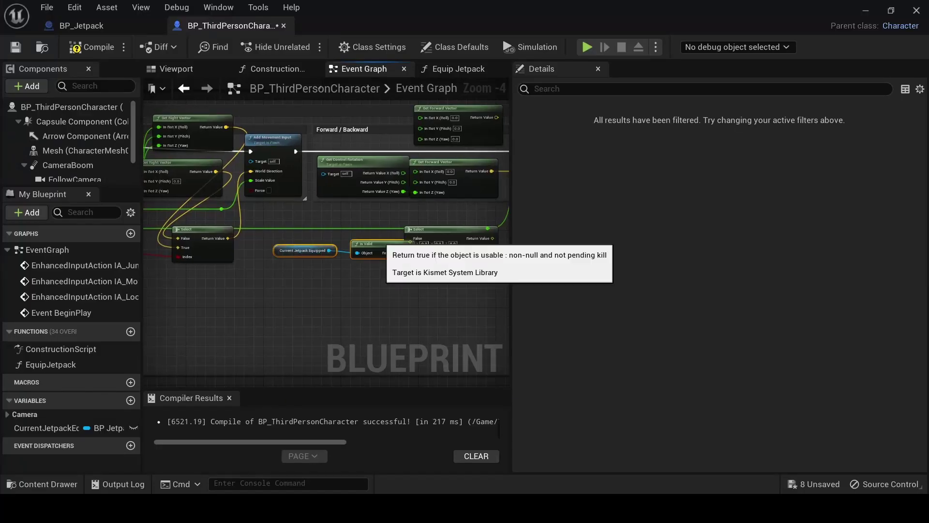
- Pull a connection from Get Forward Vector's output in the Forward/Backward graph
{"action": "left_click_drag", "start_coordinate": [496, 117], "coordinate": [459, 129]}
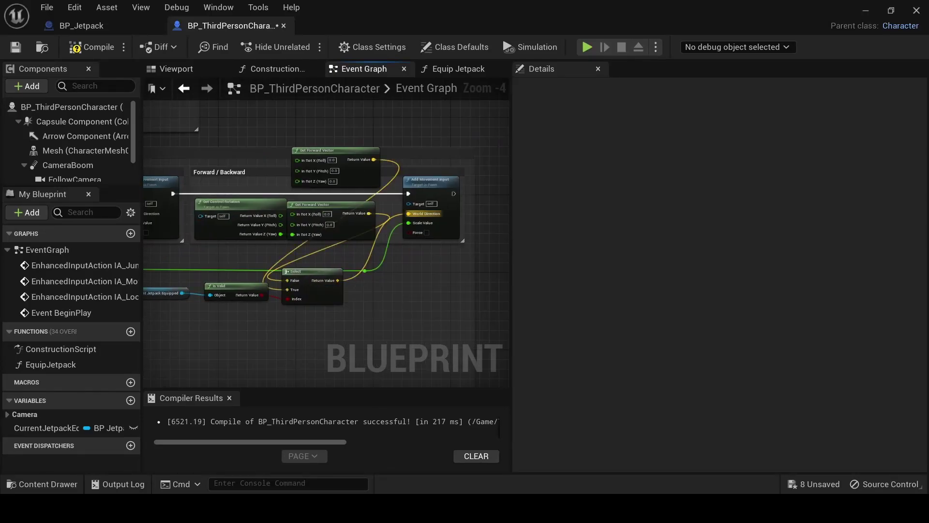
- Zoom into the Forward/Backward graph
{"action": "scroll", "coordinate": [288, 257], "scroll_direction": "up", "scroll_amount": 1}
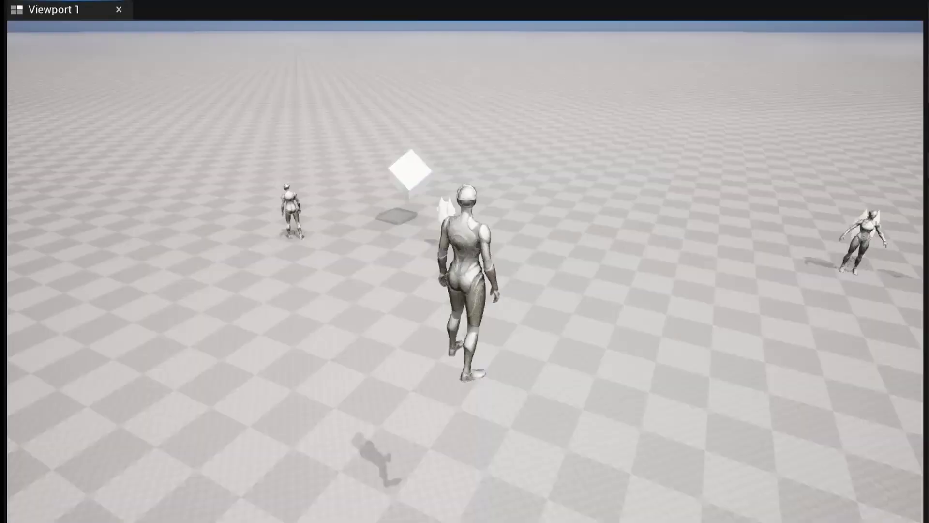
- Take control of the running game and run the character forward
{"action": "left_click", "coordinate": [464, 262]}
{"action": "key", "text": "w"}
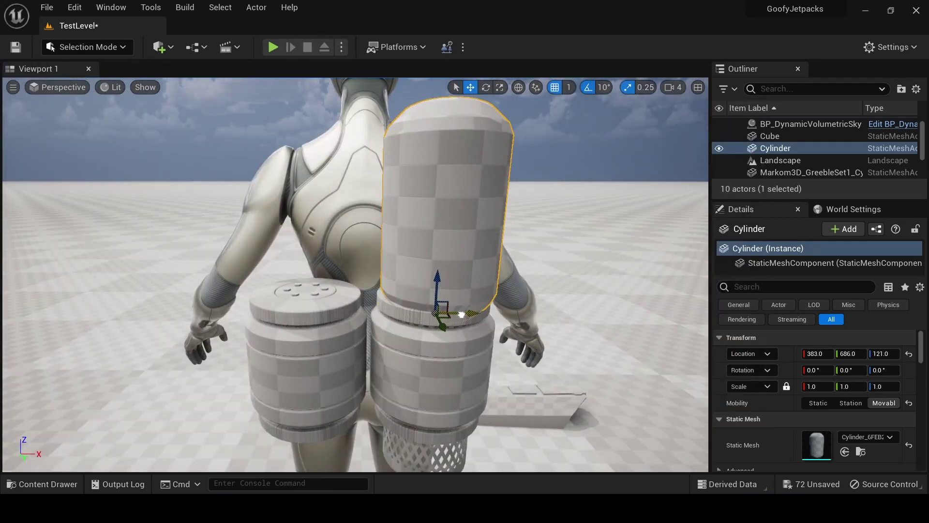
- Deselect the cylinder and slide a greeble plate into place beside the character
{"action": "key", "text": "Escape"}
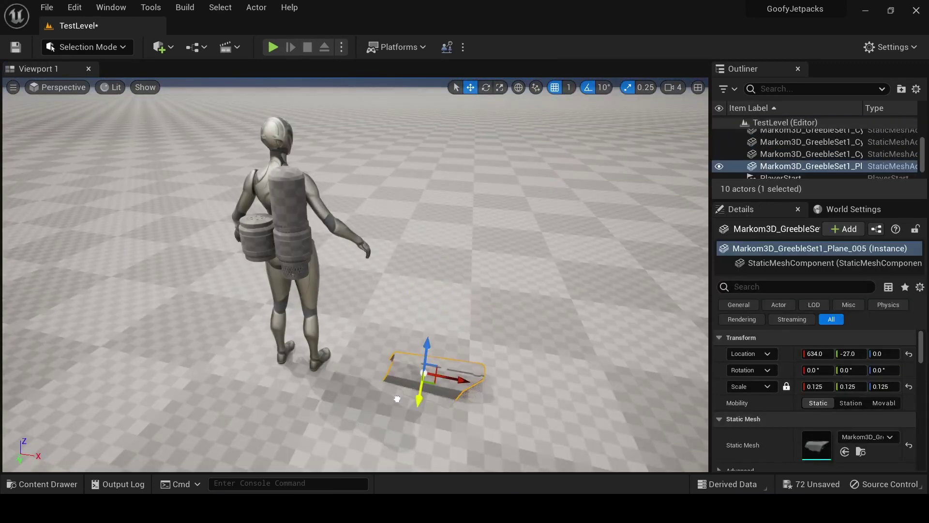
{"action": "left_click_drag", "start_coordinate": [426, 406], "coordinate": [332, 402]}
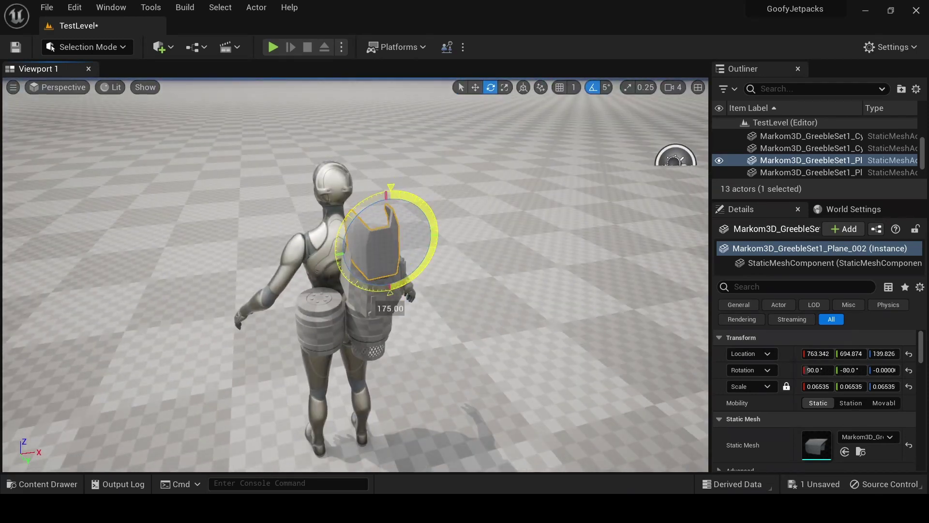
{"action": "key", "text": "w"}
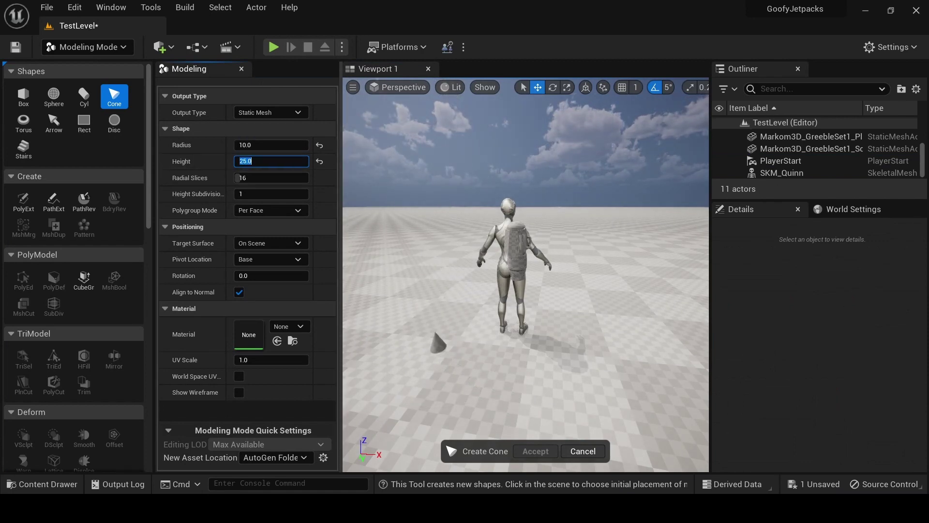
- Set the cone height to 30 and place it in the scene
{"action": "type", "text": "30"}
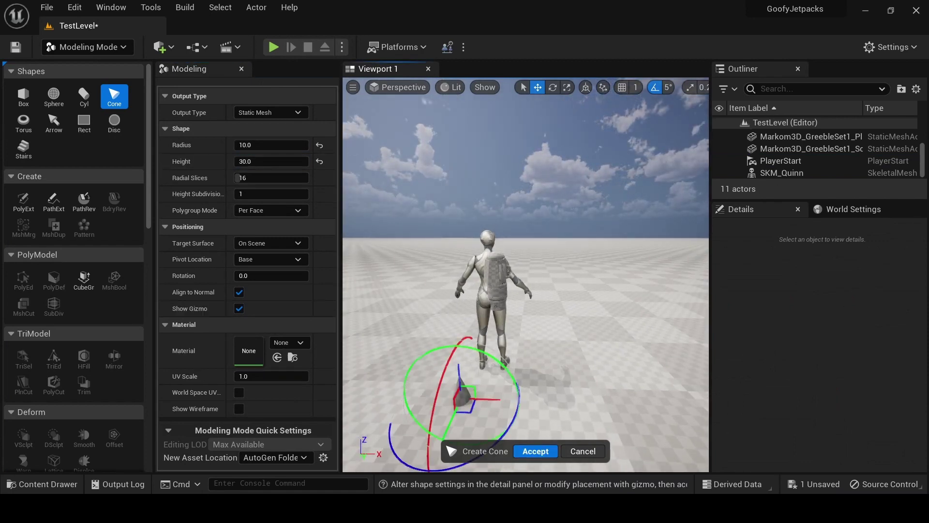
{"action": "left_click", "coordinate": [535, 451]}
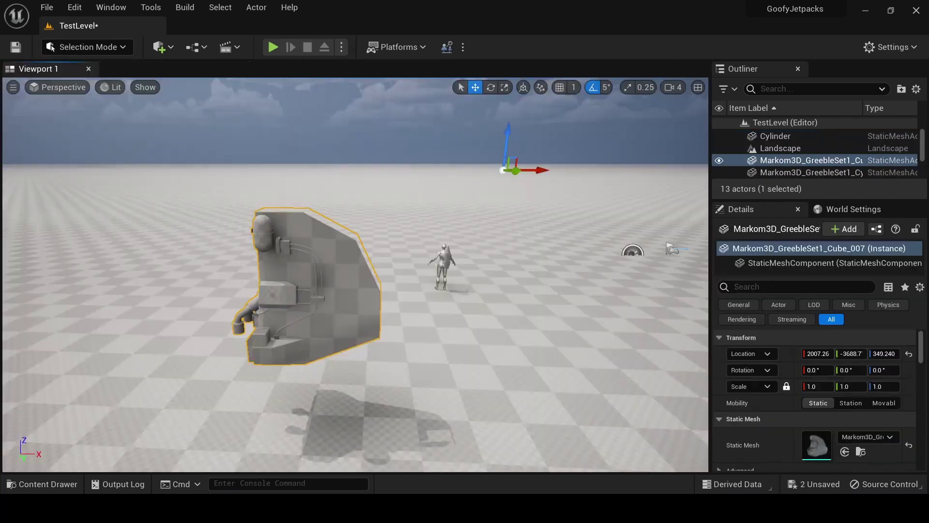
- Adjust the greeble cube and sci-fi plate, then mirror the jetpack parts along X
{"action": "left_click_drag", "start_coordinate": [515, 170], "coordinate": [503, 169]}
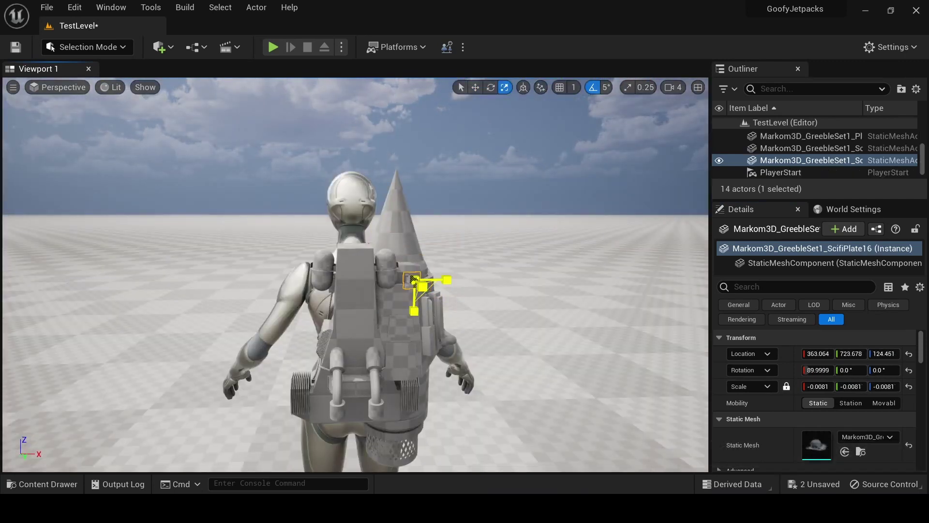
{"action": "key", "text": "ctrl+z"}
{"action": "scroll", "coordinate": [355, 274], "scroll_direction": "up", "scroll_amount": 5}
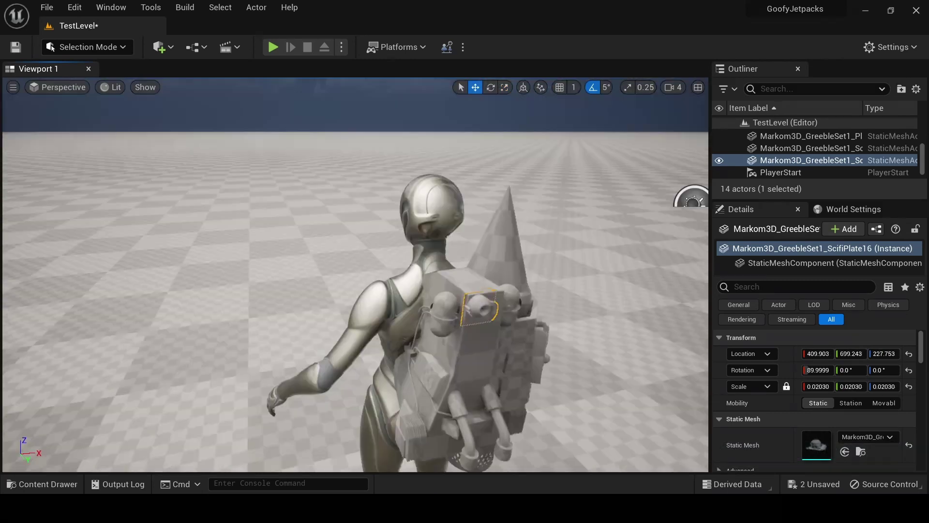
{"action": "key", "text": "f"}
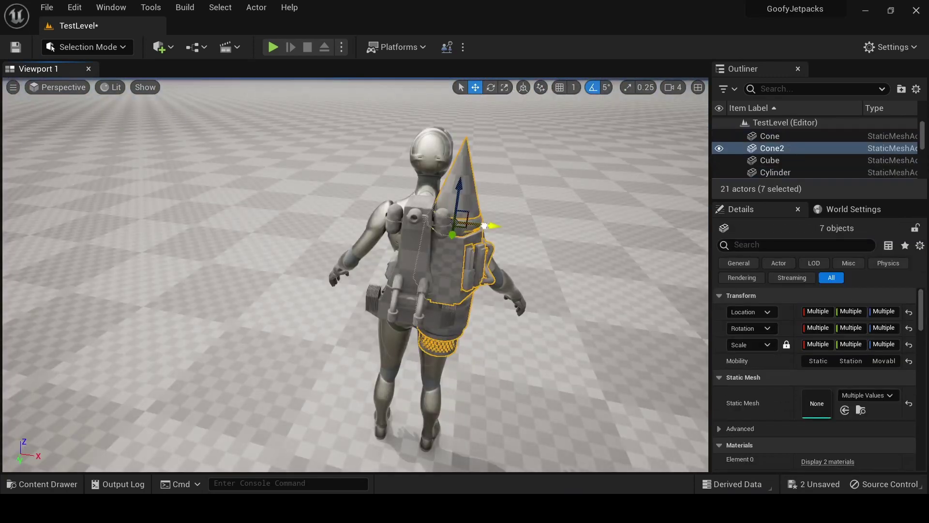
{"action": "right_click", "coordinate": [348, 164]}
{"action": "mouse_move", "coordinate": [436, 360]}
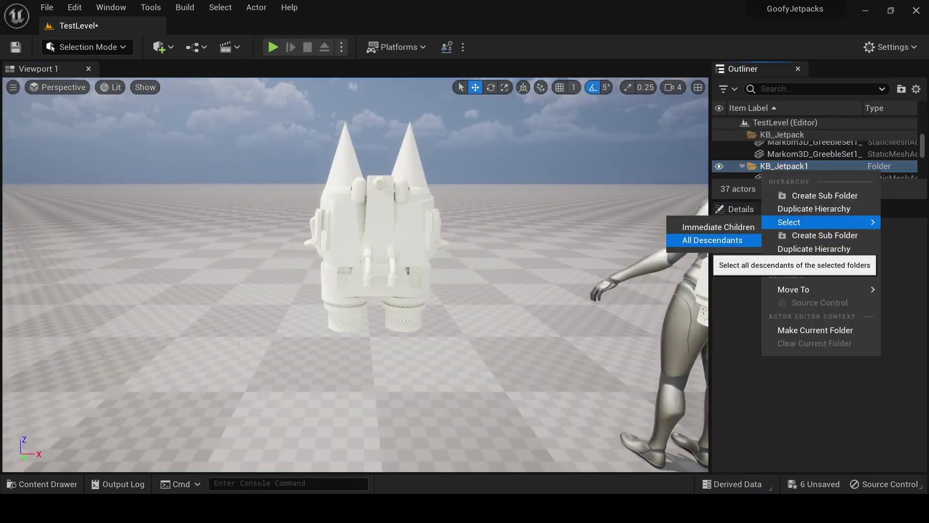
- Merge all KB_Jetpack1 parts into one static mesh saved in GoofyJetpacks/Jetpack
{"action": "left_click", "coordinate": [712, 240]}
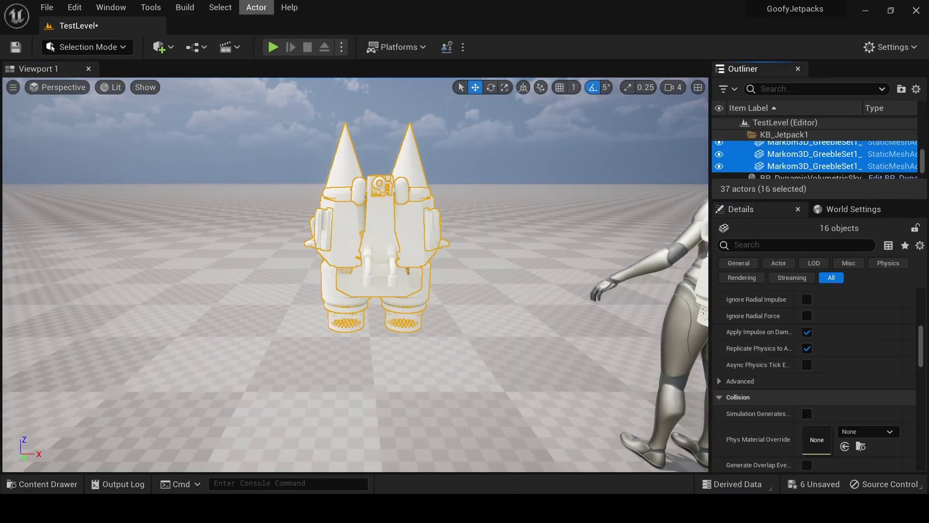
{"action": "left_click", "coordinate": [220, 7]}
{"action": "mouse_move", "coordinate": [290, 308]}
{"action": "left_click", "coordinate": [474, 307]}
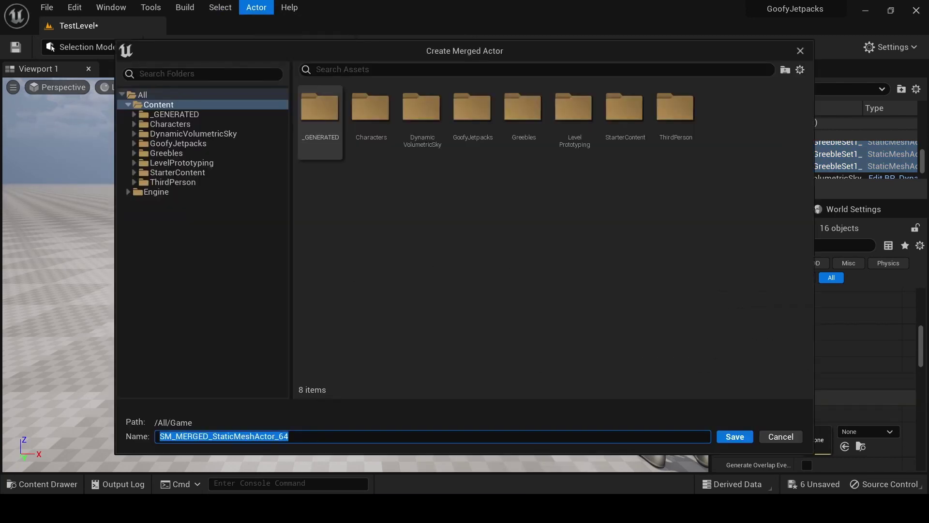
{"action": "double_click", "coordinate": [472, 114]}
{"action": "double_click", "coordinate": [370, 114]}
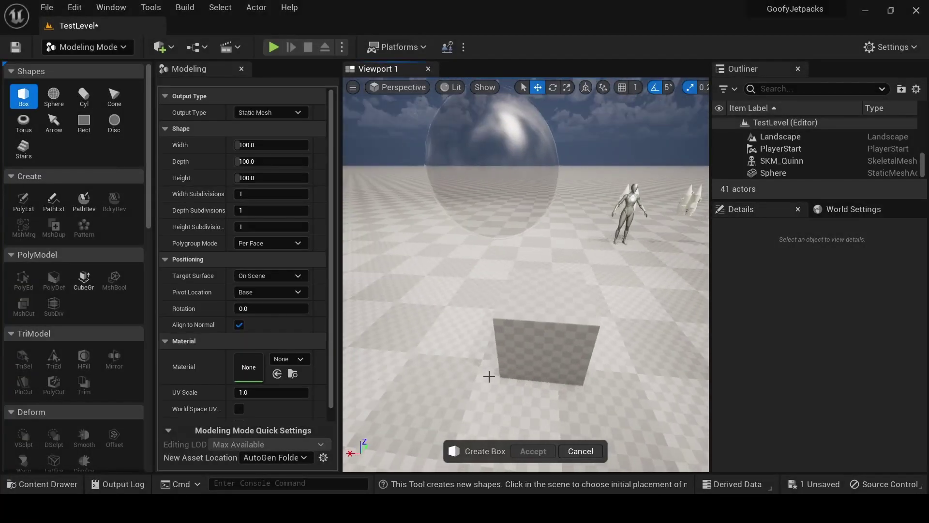
- Place a flat box with height 25 in the scene and accept it
{"action": "left_click", "coordinate": [271, 177]}
{"action": "type", "text": "25"}
{"action": "key", "text": "Return"}
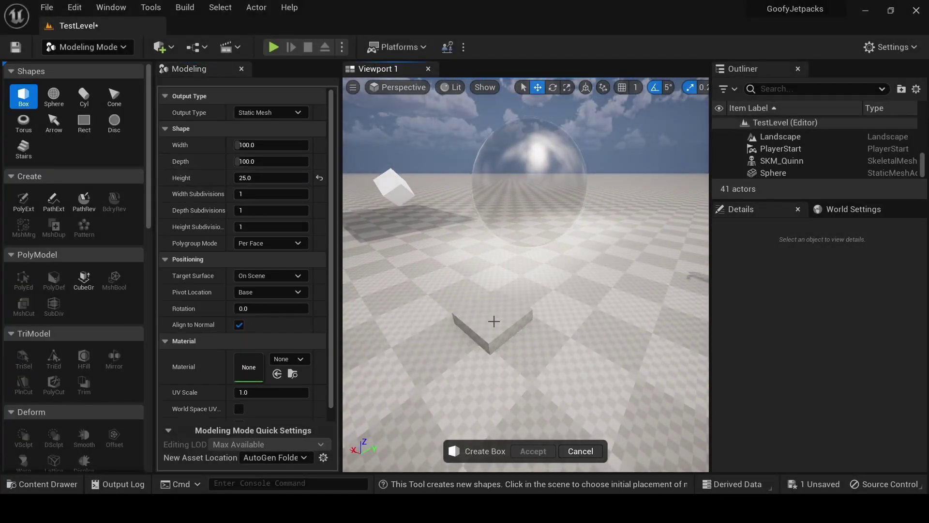
{"action": "left_click", "coordinate": [494, 321]}
{"action": "left_click", "coordinate": [533, 450]}
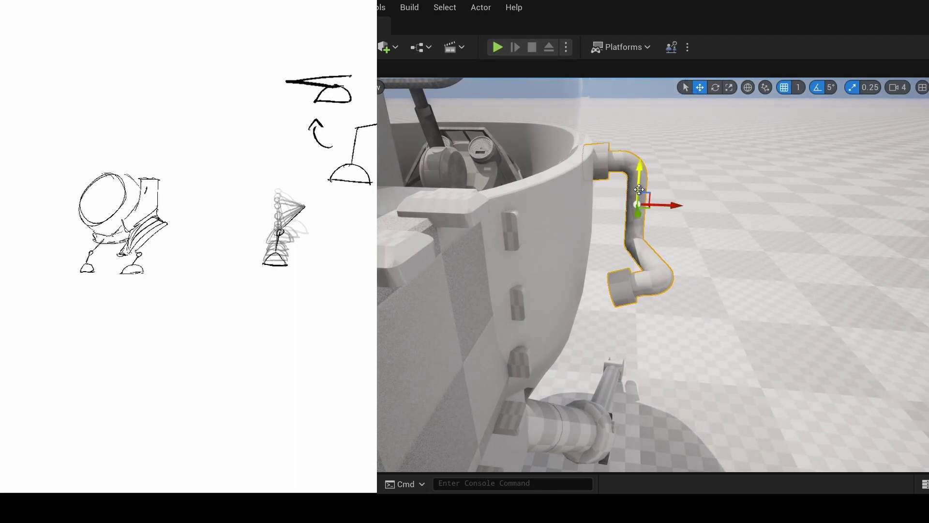
- Rotate the wrench greeble on the rover leg and shift the small greeble across the floor
{"action": "key", "text": "e"}
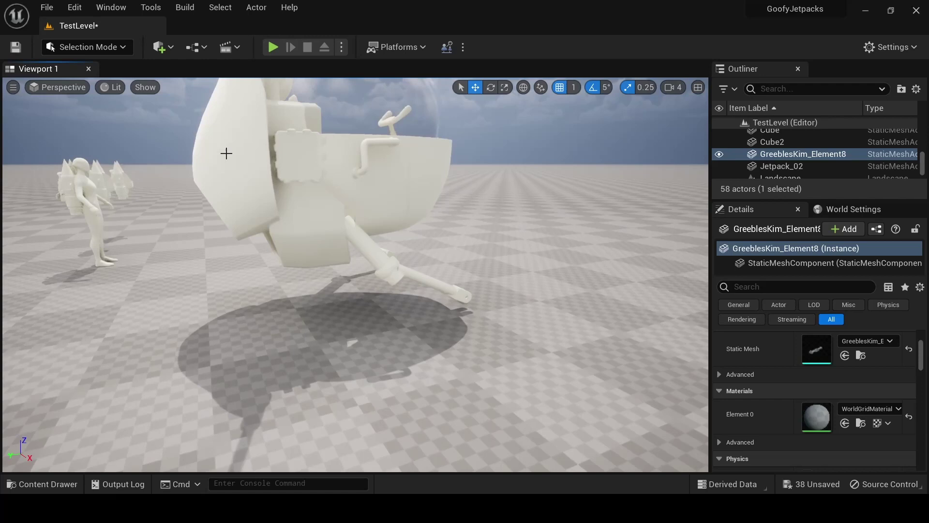
{"action": "left_click", "coordinate": [360, 278]}
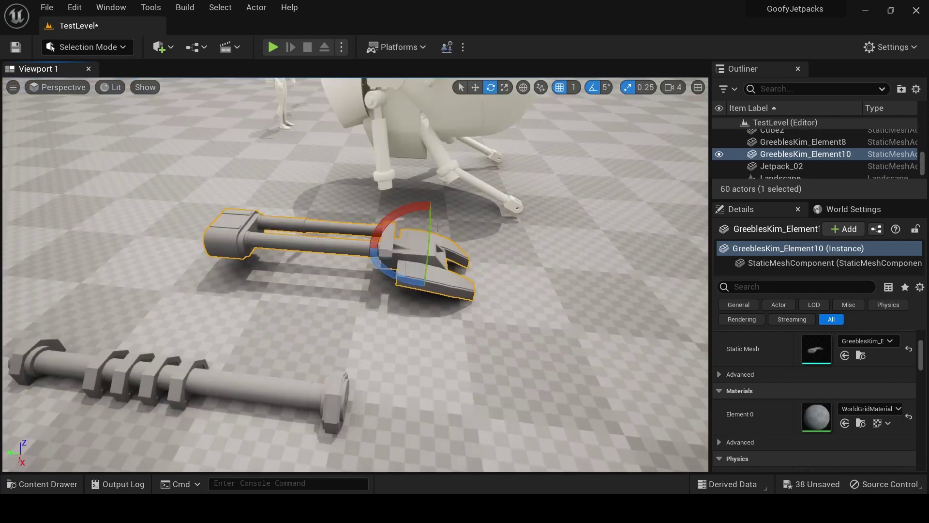
{"action": "left_click_drag", "start_coordinate": [429, 234], "coordinate": [536, 273]}
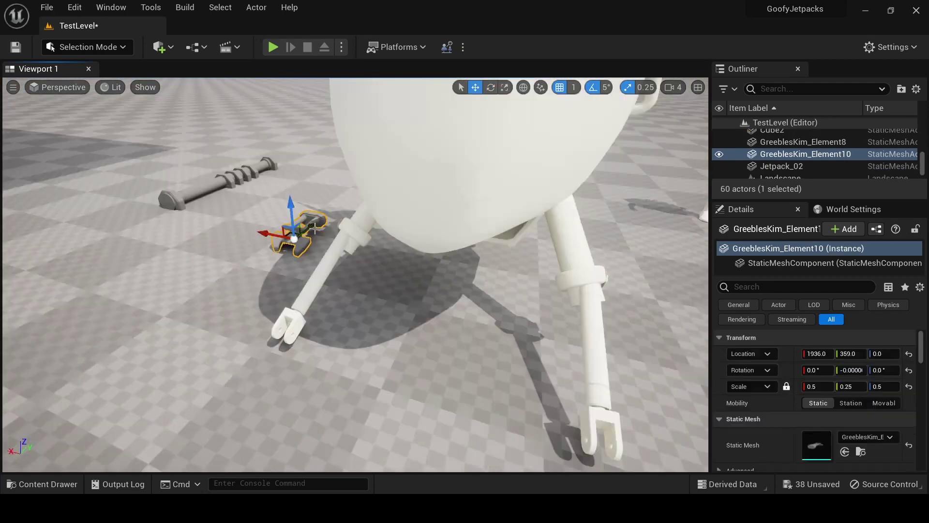
{"action": "left_click_drag", "start_coordinate": [280, 228], "coordinate": [249, 332]}
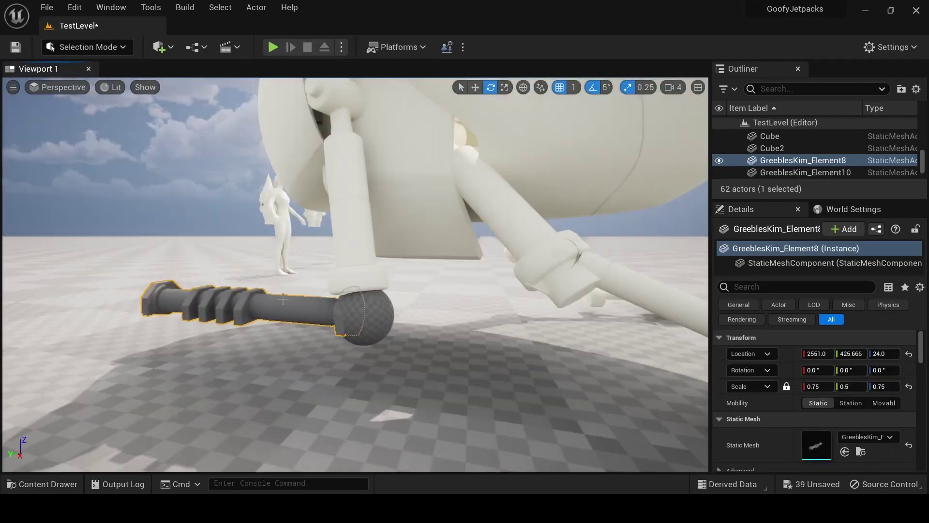
{"action": "left_click_drag", "start_coordinate": [339, 264], "coordinate": [394, 276]}
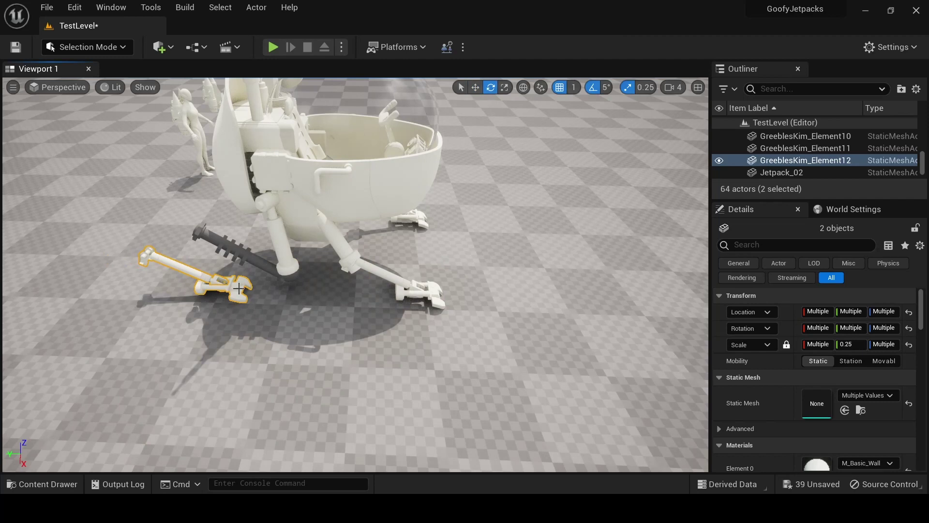
{"action": "key", "text": "ctrl+z"}
{"action": "key", "text": "ctrl+z"}
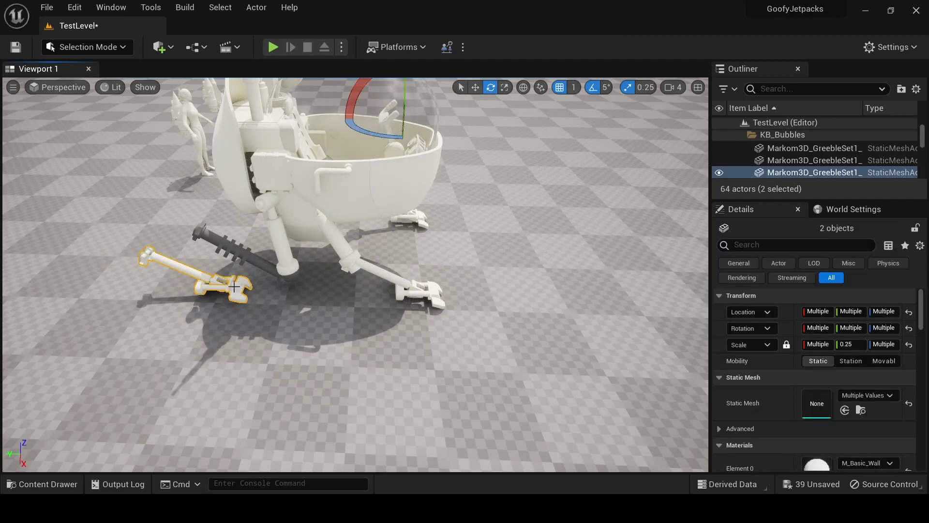
- Rotate the wrench shaft on its own by -25 degrees
{"action": "key", "text": "w"}
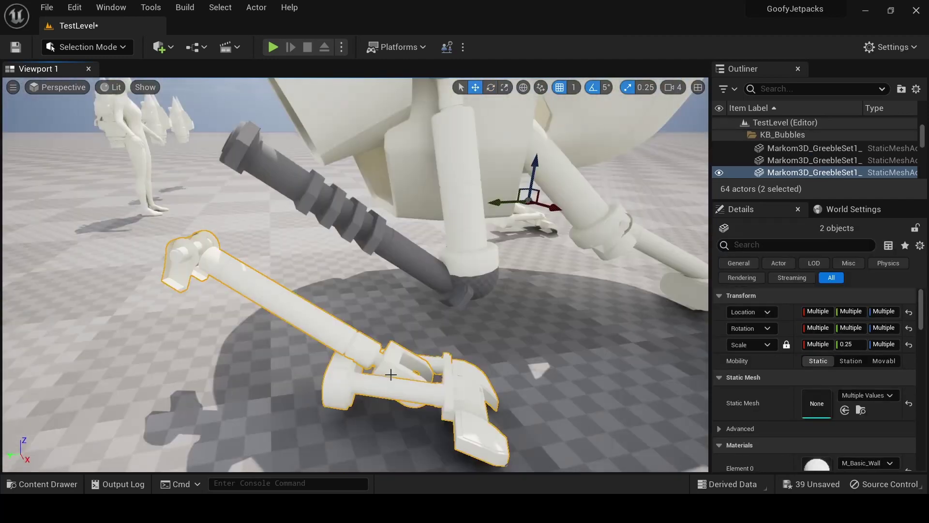
{"action": "left_click", "coordinate": [390, 373]}
{"action": "key", "text": "e"}
{"action": "left_click_drag", "start_coordinate": [383, 322], "coordinate": [356, 336]}
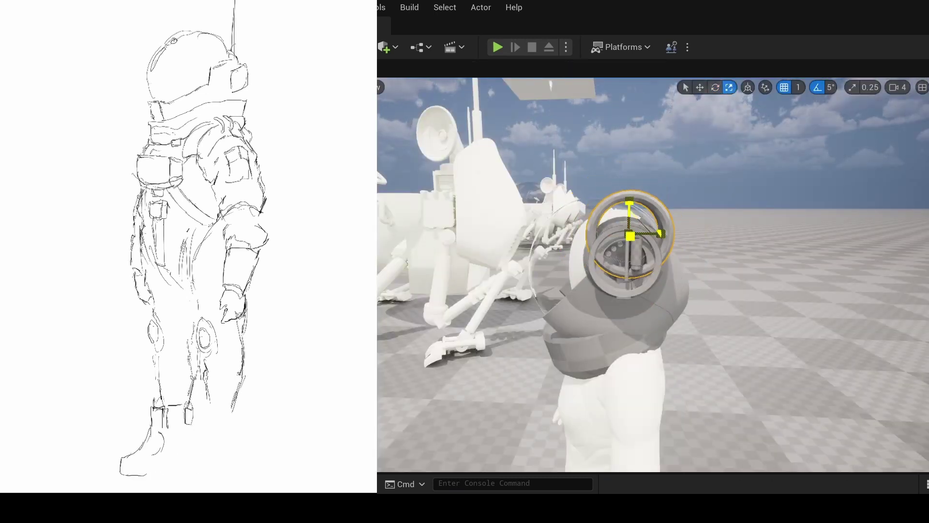
- Focus the view on the helmet ring and orbit around to the suit's front
{"action": "key", "text": "w"}
{"action": "key", "text": "f"}
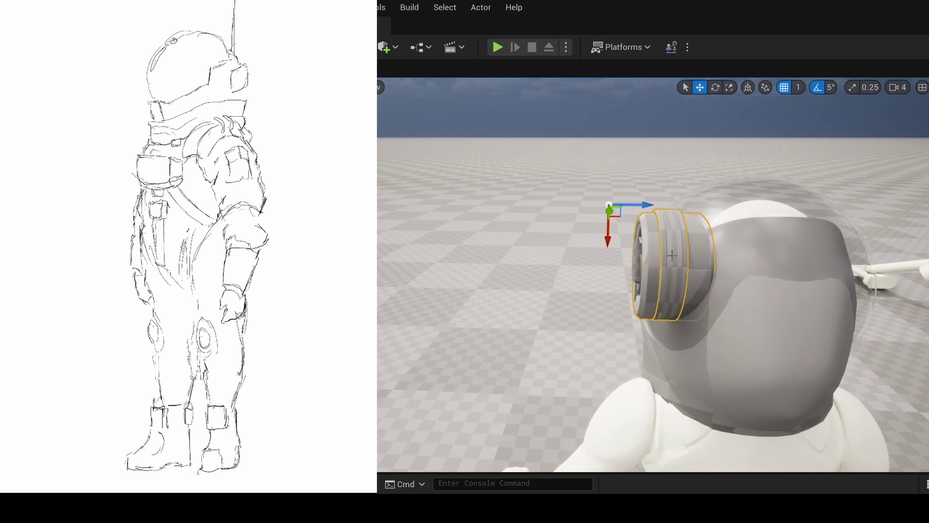
{"action": "left_click_drag", "start_coordinate": [672, 255], "coordinate": [469, 233], "text": "alt"}
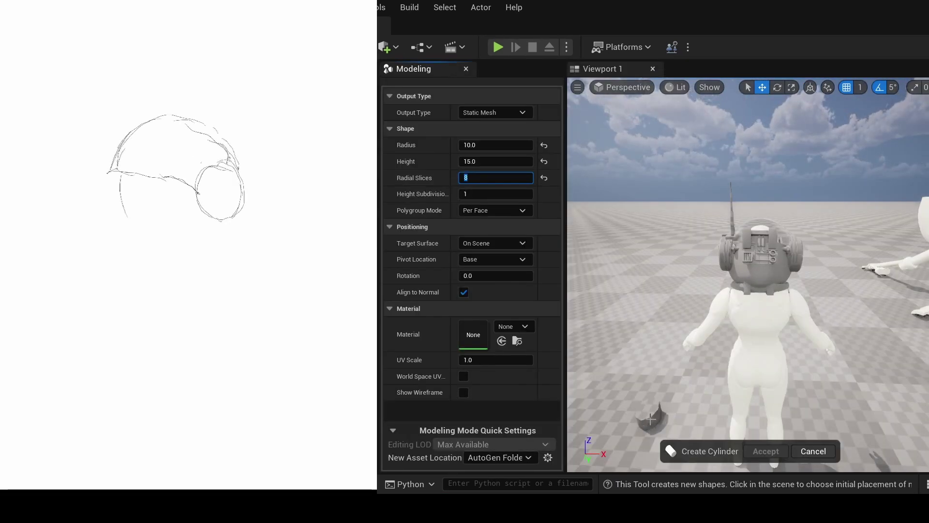
- Create a cylinder with 6 radial slices and height 20, and accept it
{"action": "type", "text": "6"}
{"action": "key", "text": "shift+Tab"}
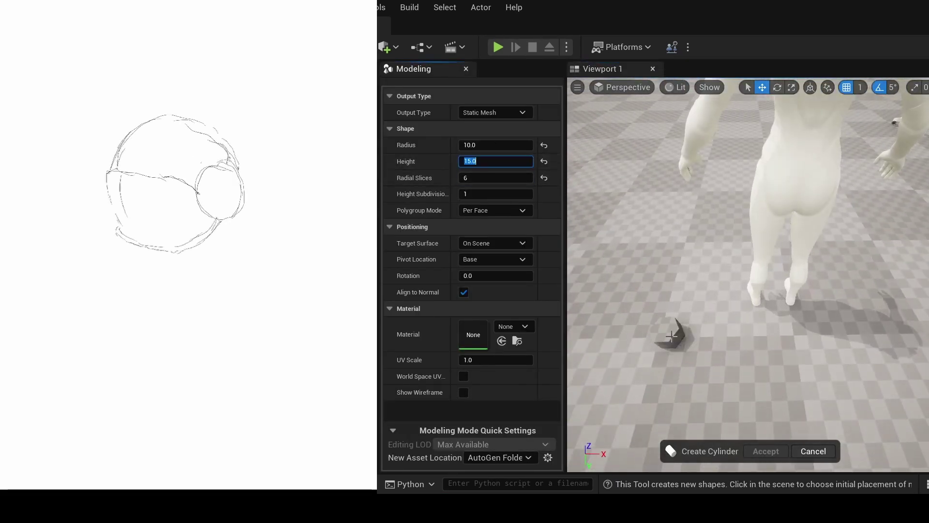
{"action": "type", "text": "20"}
{"action": "key", "text": "Return"}
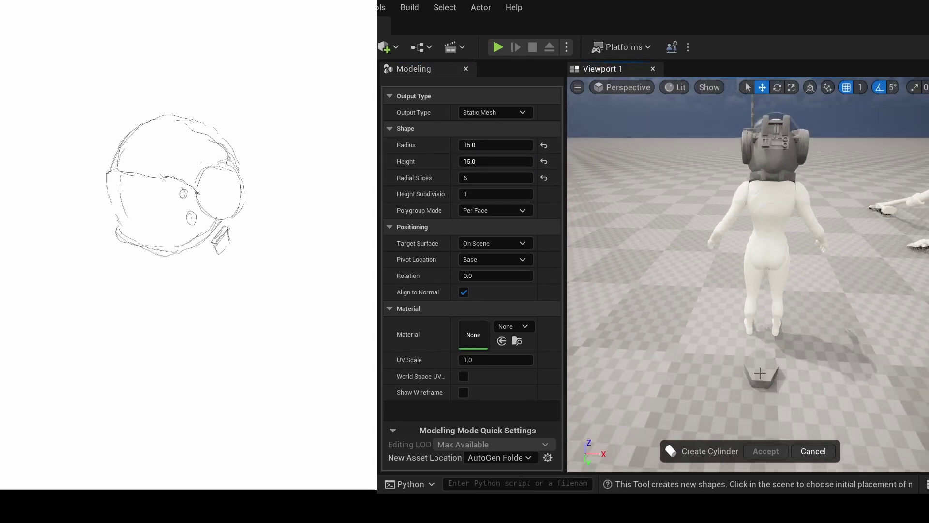
{"action": "key", "text": "Return"}
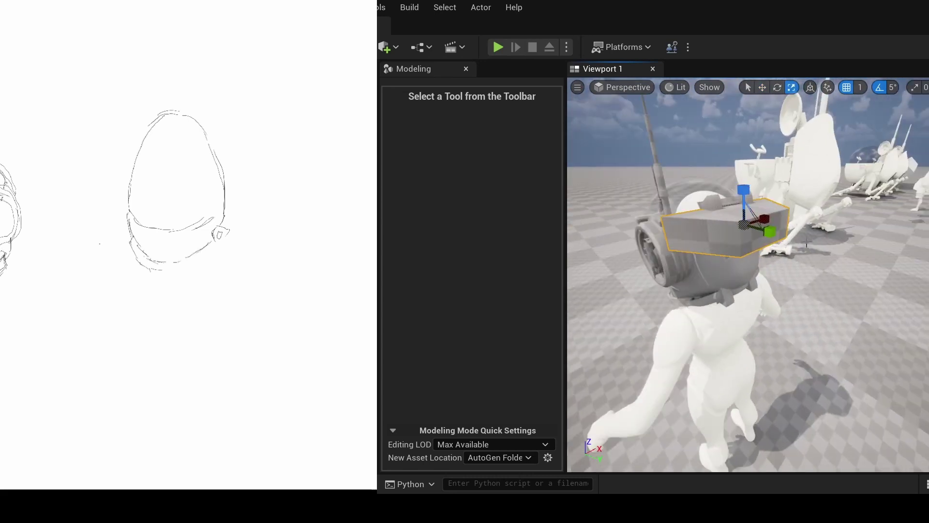
- Bevel the helmet block's edges with a 0.5 distance and apply it
{"action": "left_click_drag", "start_coordinate": [655, 161], "coordinate": [771, 328]}
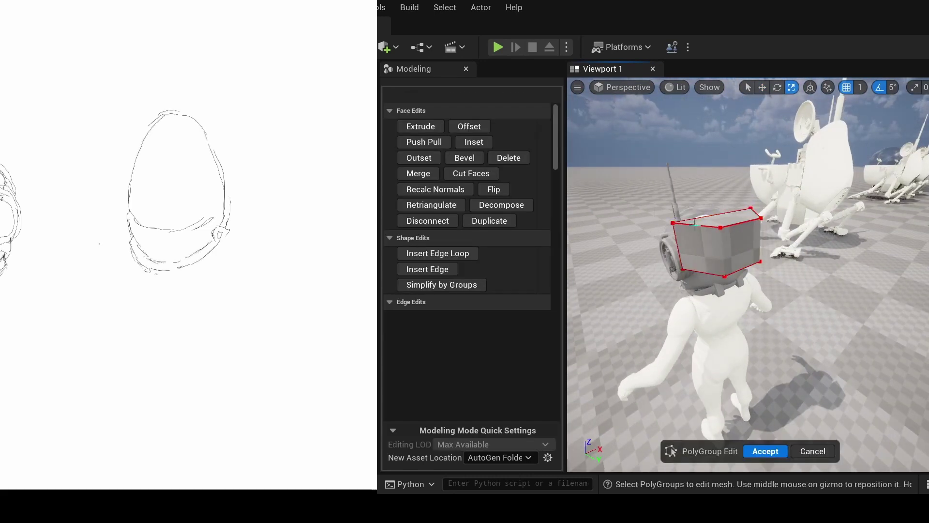
{"action": "left_click_drag", "start_coordinate": [732, 327], "coordinate": [732, 327]}
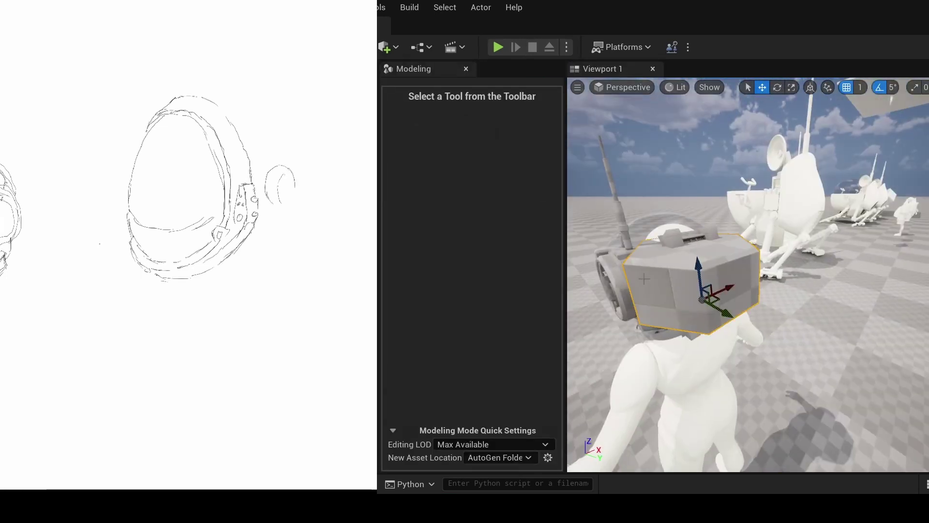
{"action": "left_click_drag", "start_coordinate": [655, 178], "coordinate": [748, 370]}
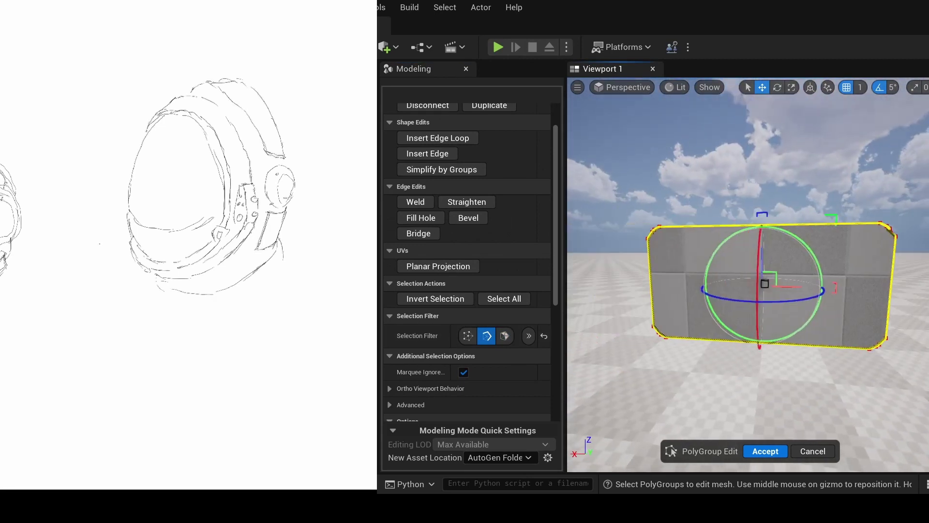
{"action": "left_click", "coordinate": [468, 218]}
{"action": "left_click", "coordinate": [491, 159]}
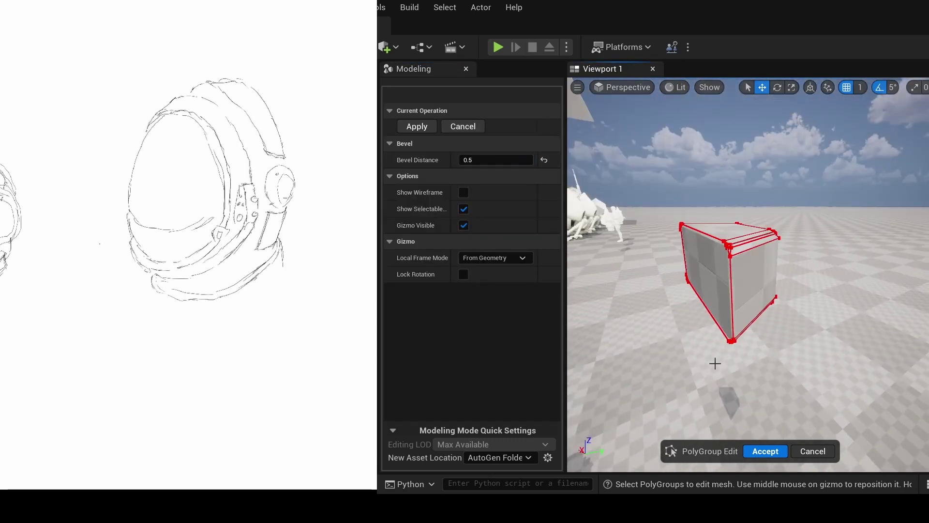
{"action": "left_click", "coordinate": [765, 451]}
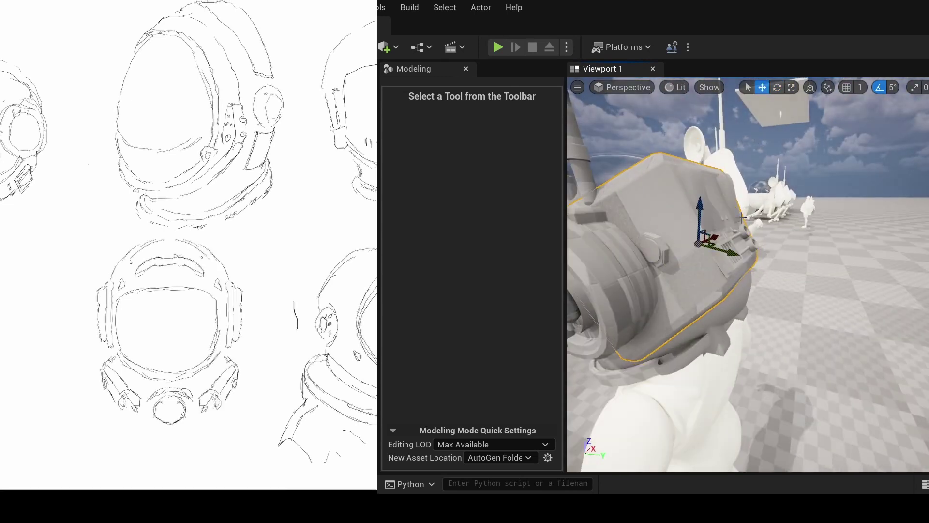
- Nudge the helmet mesh slightly up and to the left
{"action": "left_click_drag", "start_coordinate": [709, 255], "coordinate": [699, 252]}
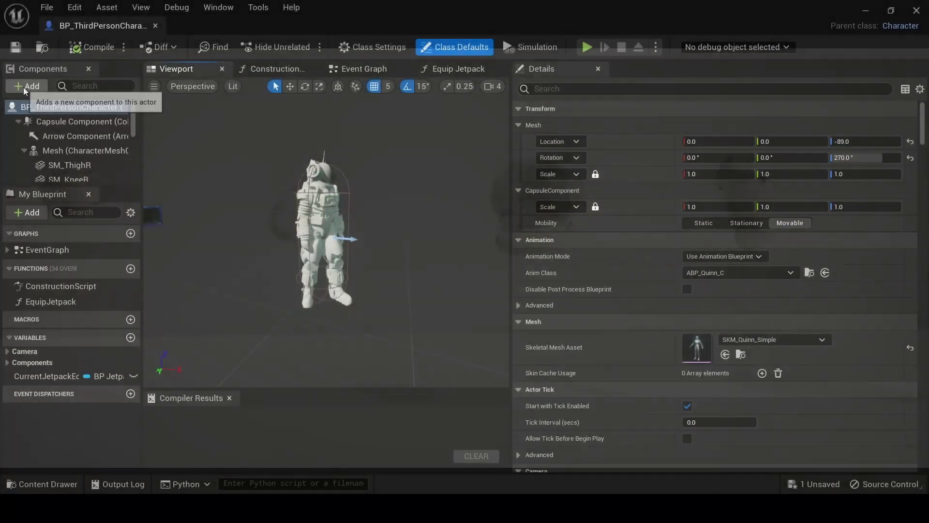
- Add a Static Mesh component named SM_Showcase and attach it under the character's Mesh
{"action": "left_click", "coordinate": [25, 88]}
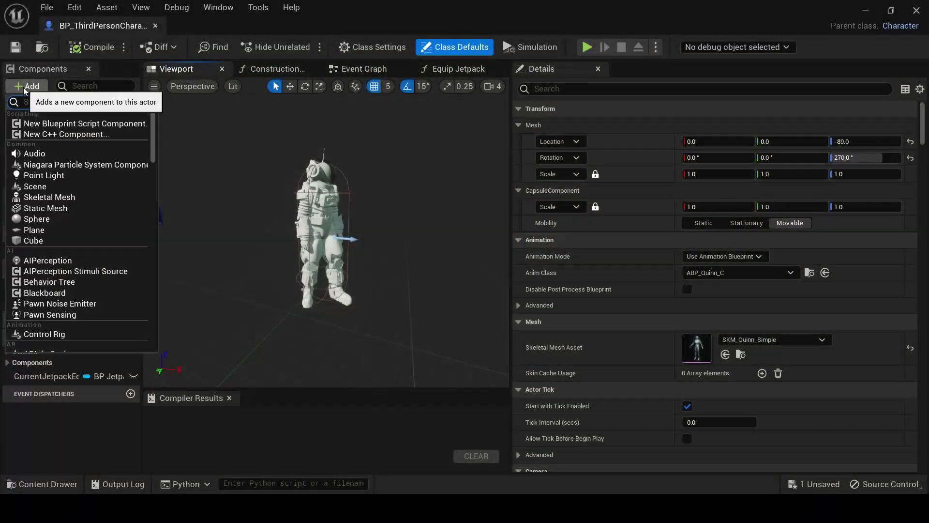
{"action": "left_click", "coordinate": [39, 208]}
{"action": "type", "text": "SM_Showcase"}
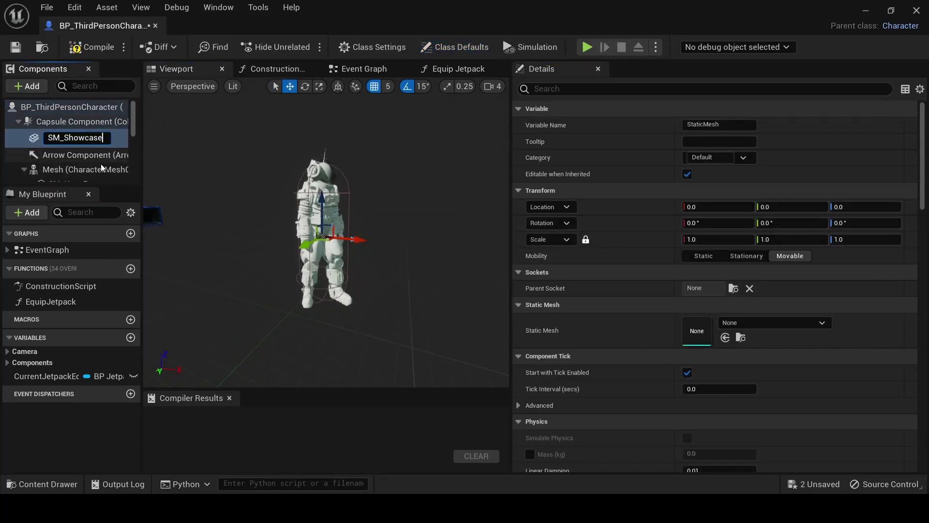
{"action": "left_click", "coordinate": [101, 165]}
{"action": "left_click_drag", "start_coordinate": [86, 138], "coordinate": [65, 172]}
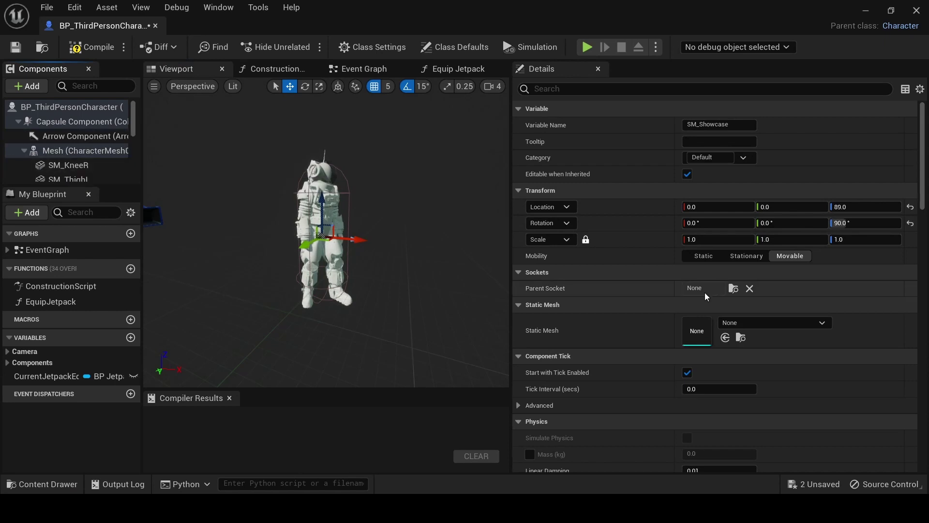
- Set SM_Showcase's parent socket to headSocket and its static mesh to SM_Helmet1
{"action": "left_click", "coordinate": [731, 290]}
{"action": "type", "text": "head"}
{"action": "left_click", "coordinate": [780, 188]}
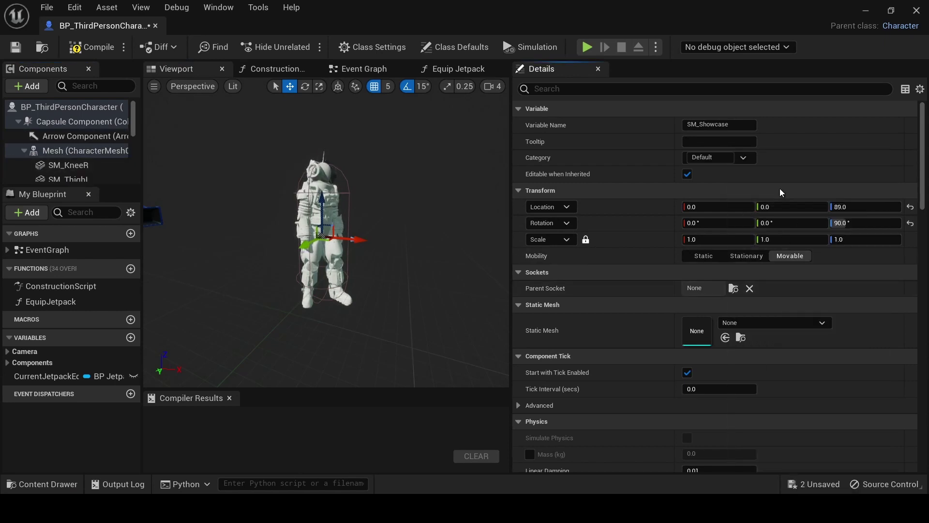
{"action": "left_click", "coordinate": [774, 322]}
{"action": "type", "text": "helmet"}
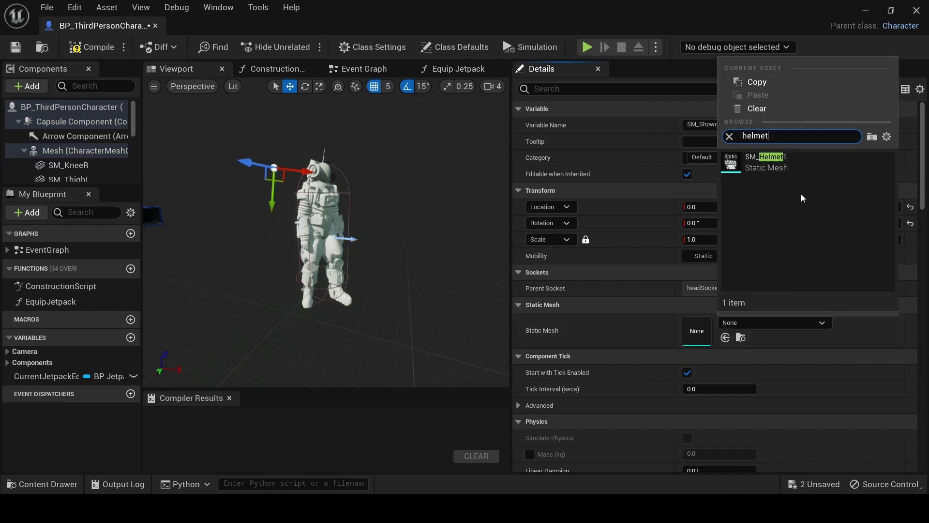
{"action": "left_click", "coordinate": [794, 164]}
{"action": "key", "text": "e"}
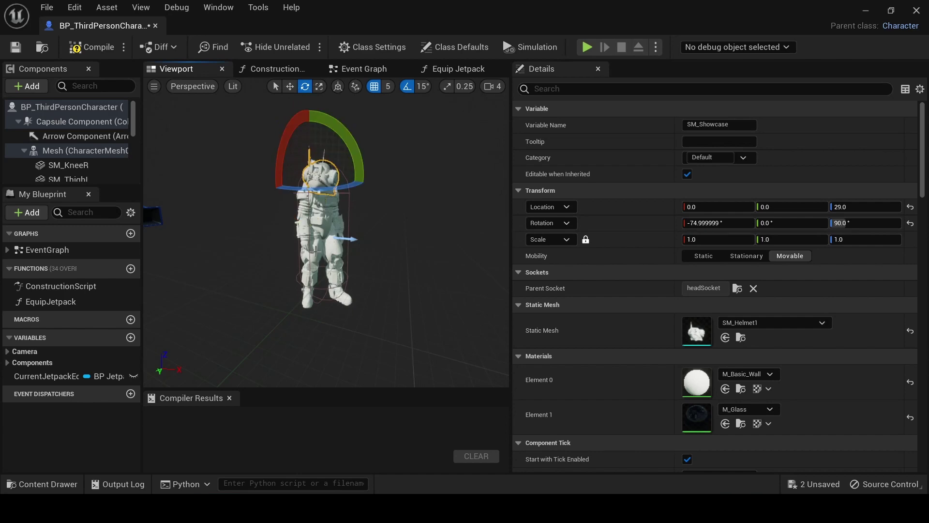
{"action": "scroll", "coordinate": [126, 162], "scroll_direction": "down", "scroll_amount": 10}
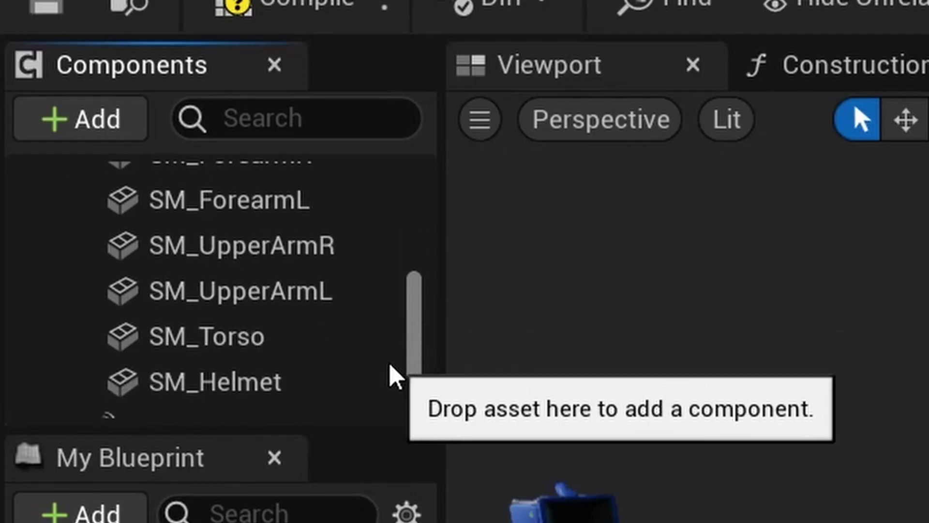